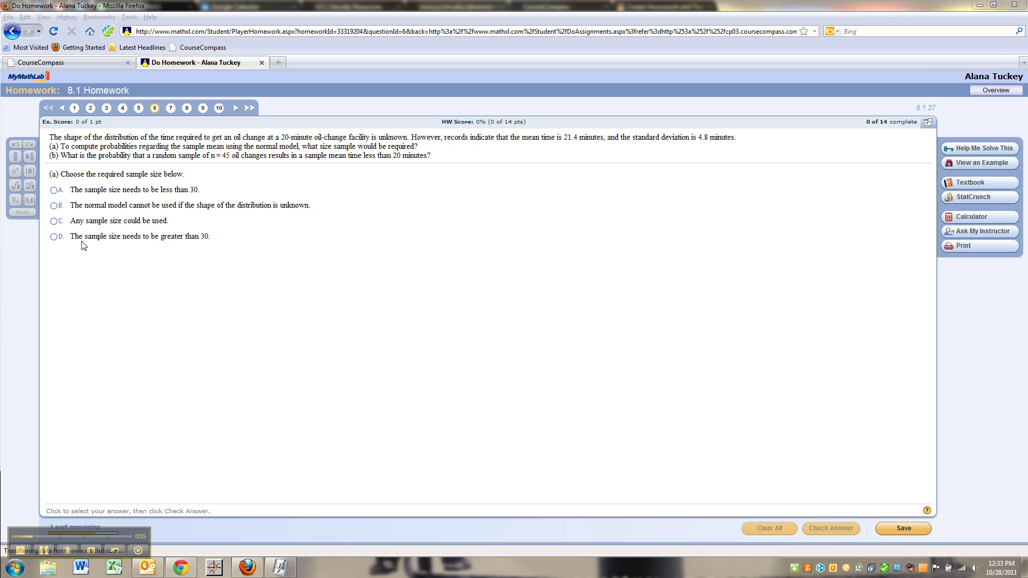
Answer part (a) with 'The sample size needs to be greater than 30', check it, and dismiss Well done! to reveal part (b)
left_click(54, 237)
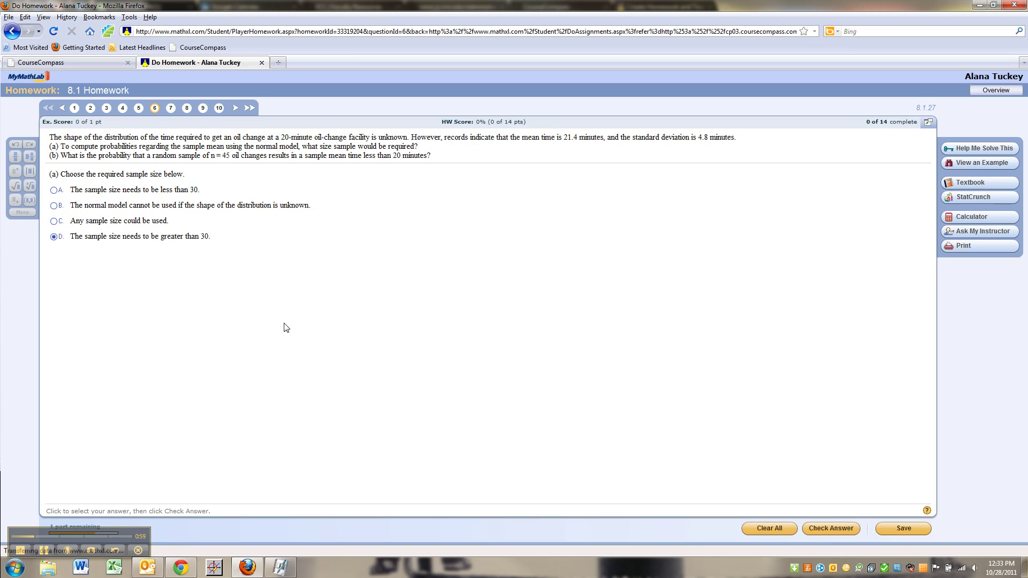
left_click(822, 529)
left_click(488, 333)
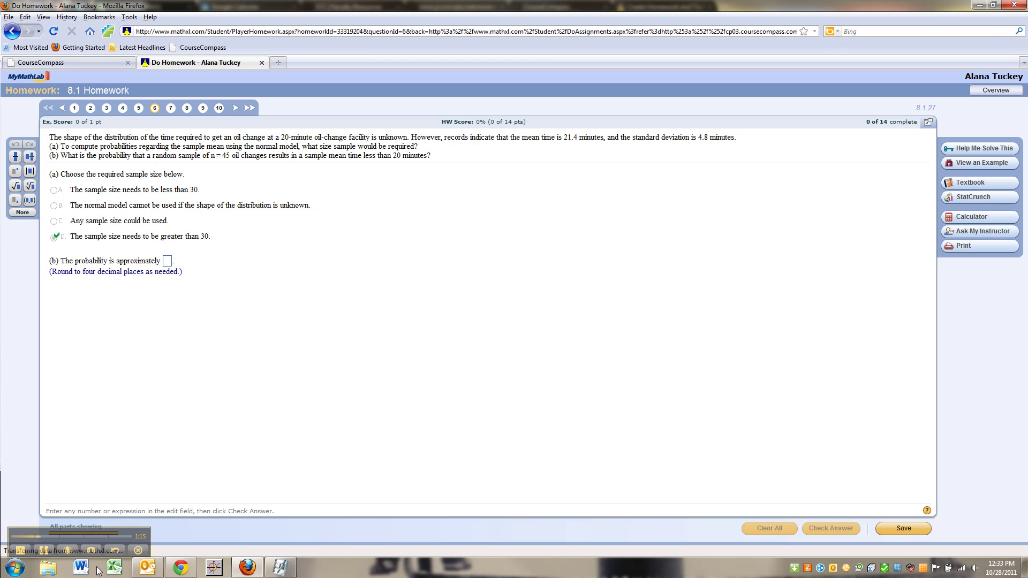
In a blank Excel workbook, enter the label 'Mean, mu' in A1 with 21.4 in B1
left_click(113, 567)
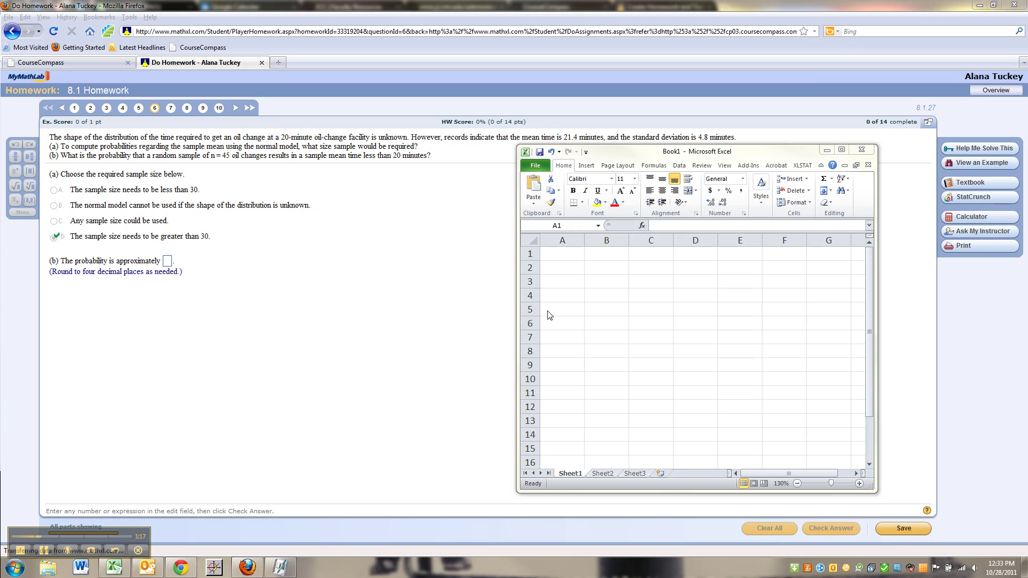
type("Mean")
key("Tab")
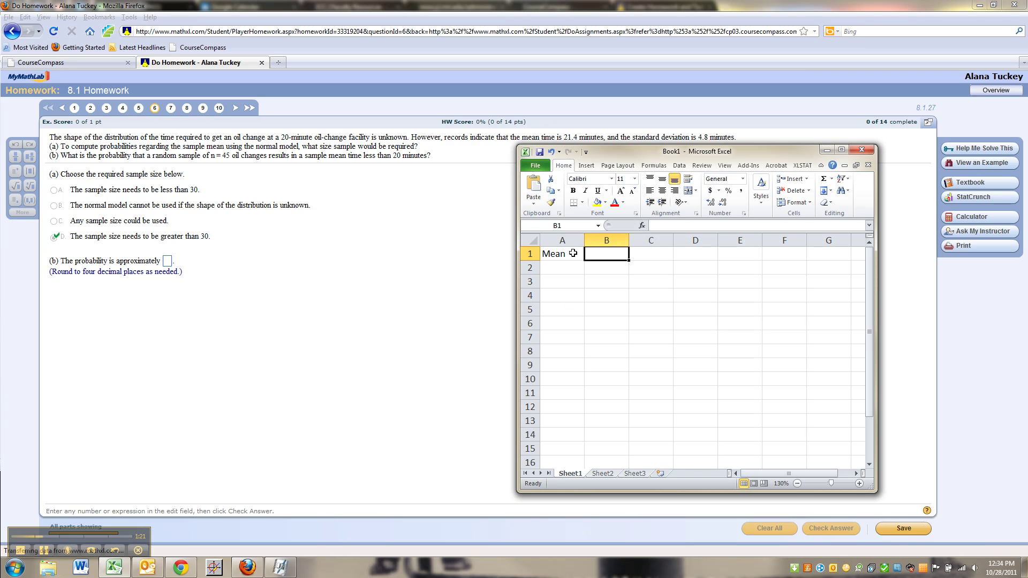
type("21.4")
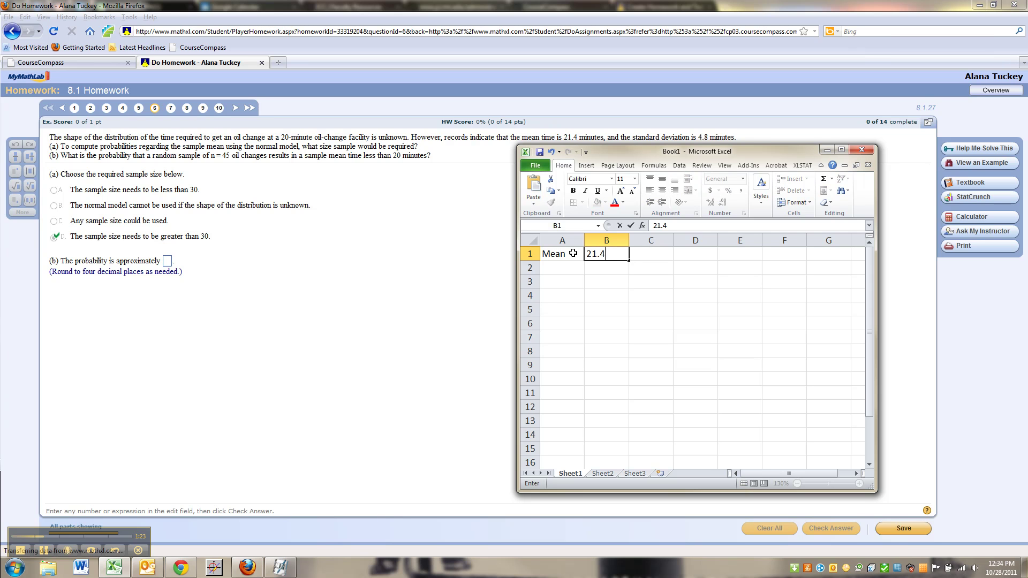
left_click(573, 253)
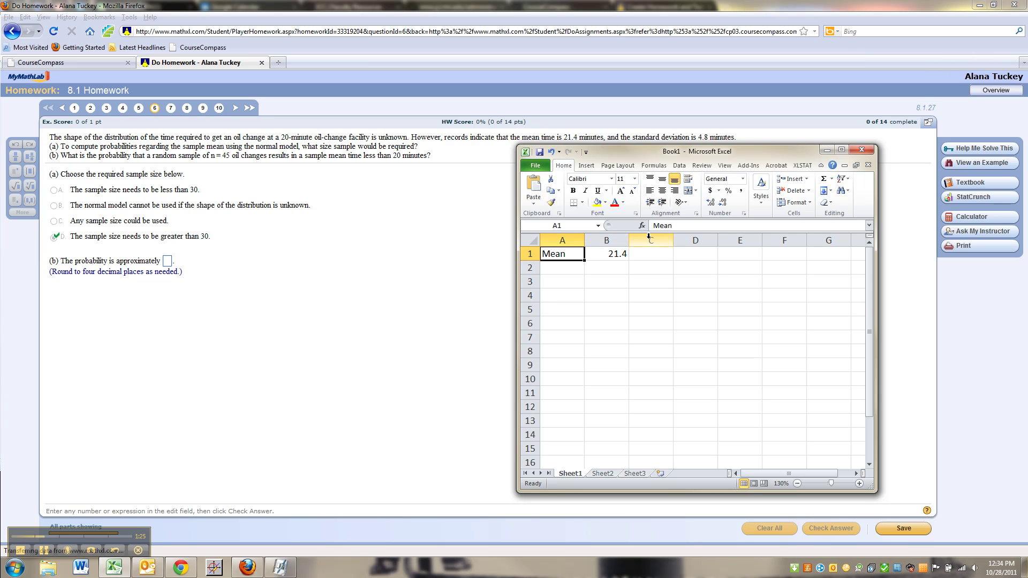
left_click(688, 226)
type(", nm")
key("BackSpace")
key("BackSpace")
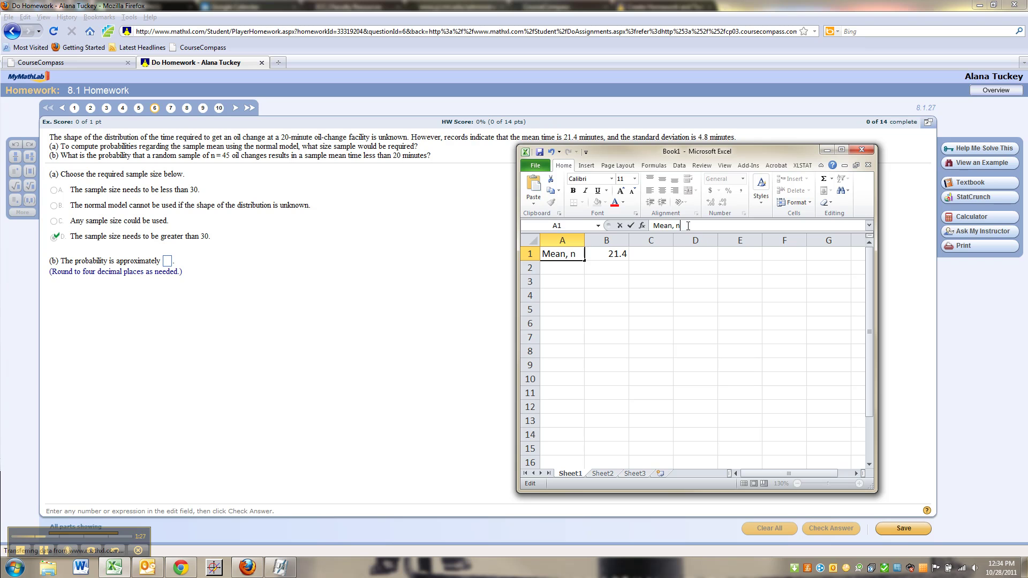
type("mu")
key("Return")
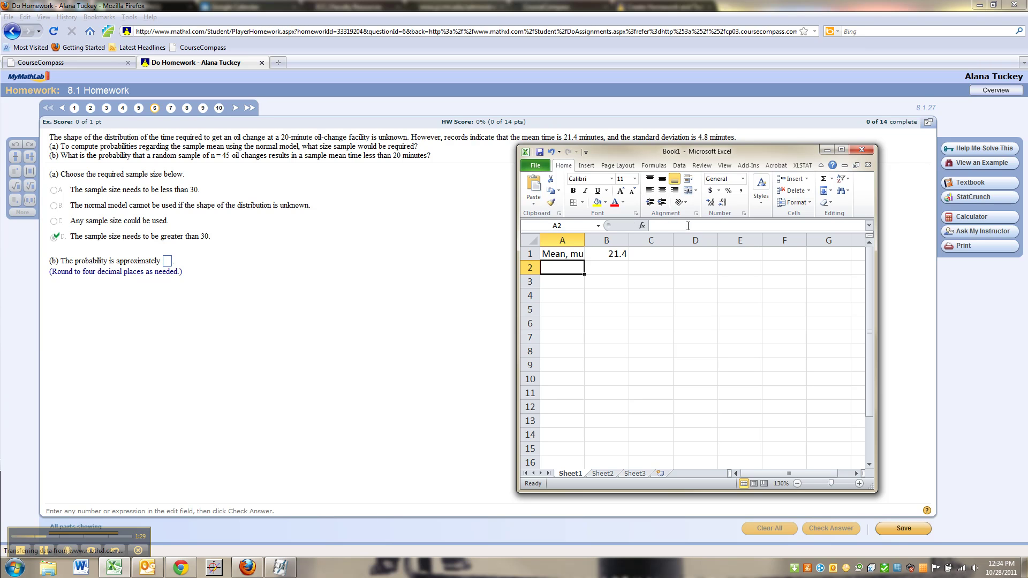
Add 'St.dev, sigma' 4.8 and 'Sample size n' 45 in rows 2–3, widening column A
type("St.dev, sigma")
key("Tab")
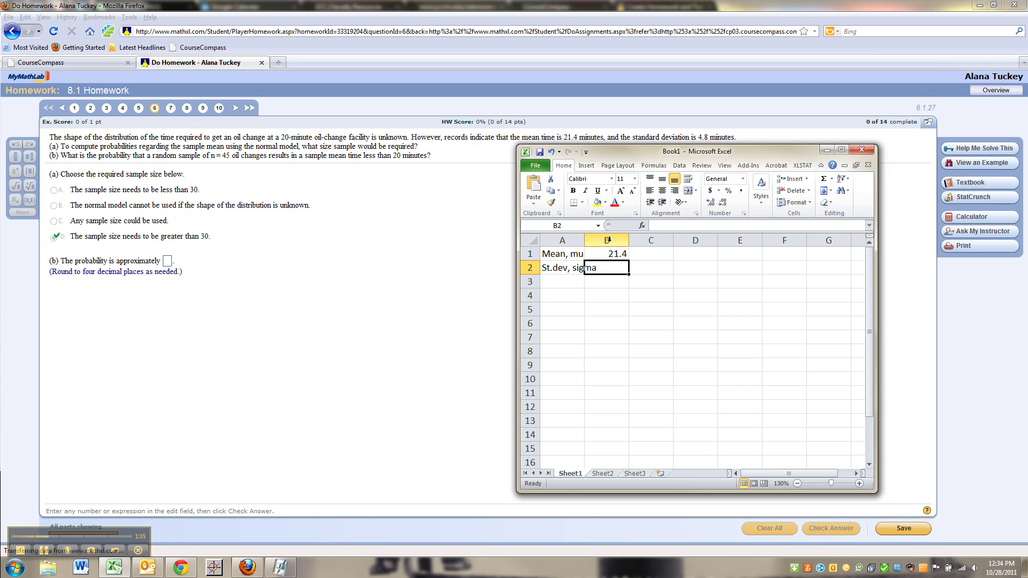
double_click(584, 241)
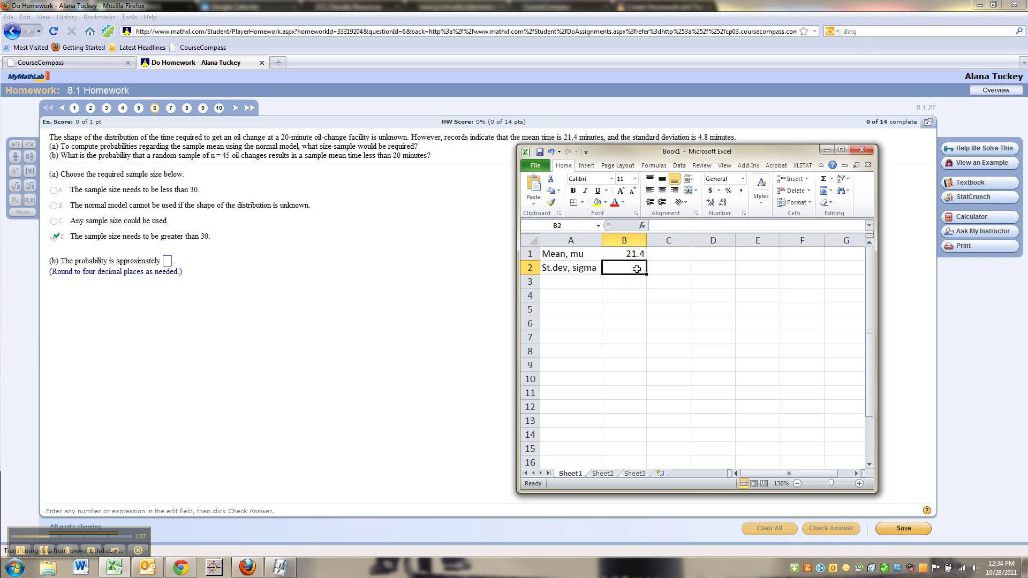
type("4.8")
key("Return")
key("Return")
key("Up")
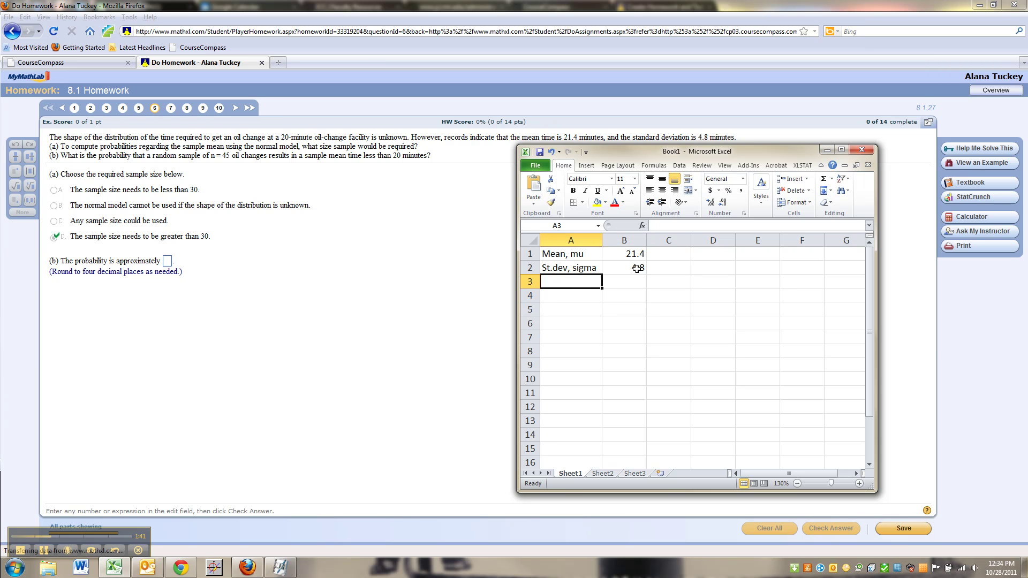
type("Sample size ")
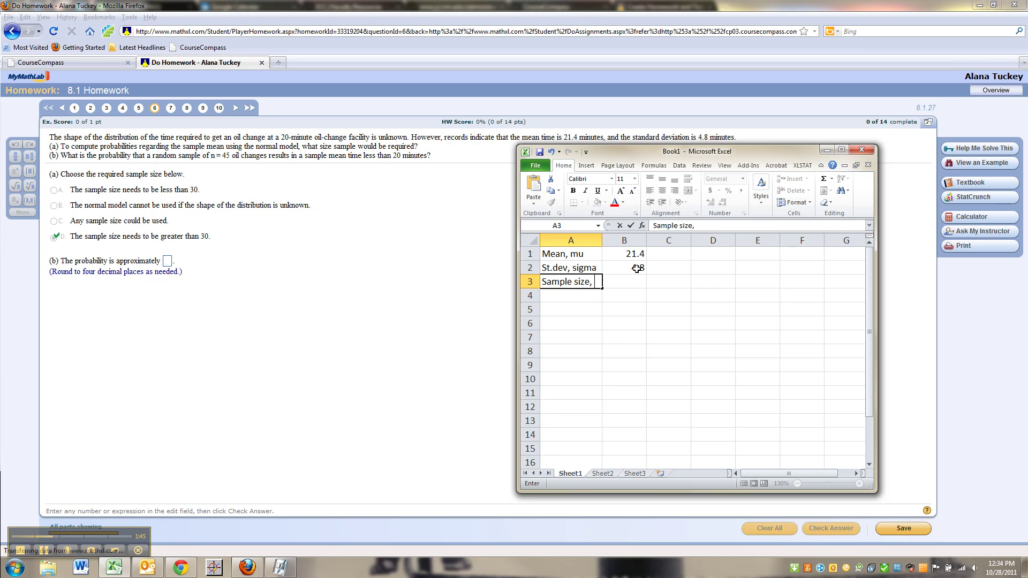
type(" n")
key("Tab")
type("45")
key("Return")
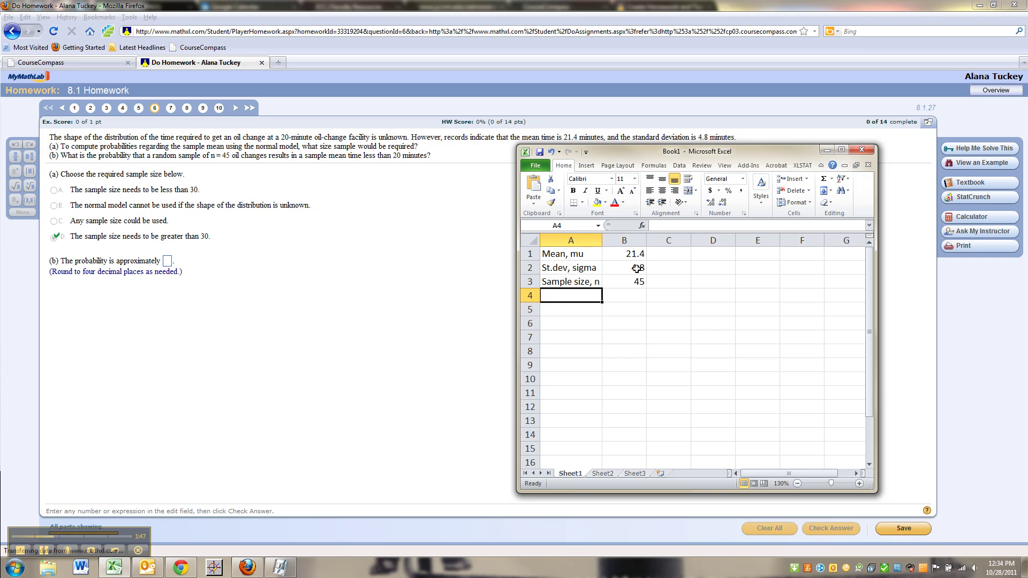
left_click_drag(602, 241, 606, 240)
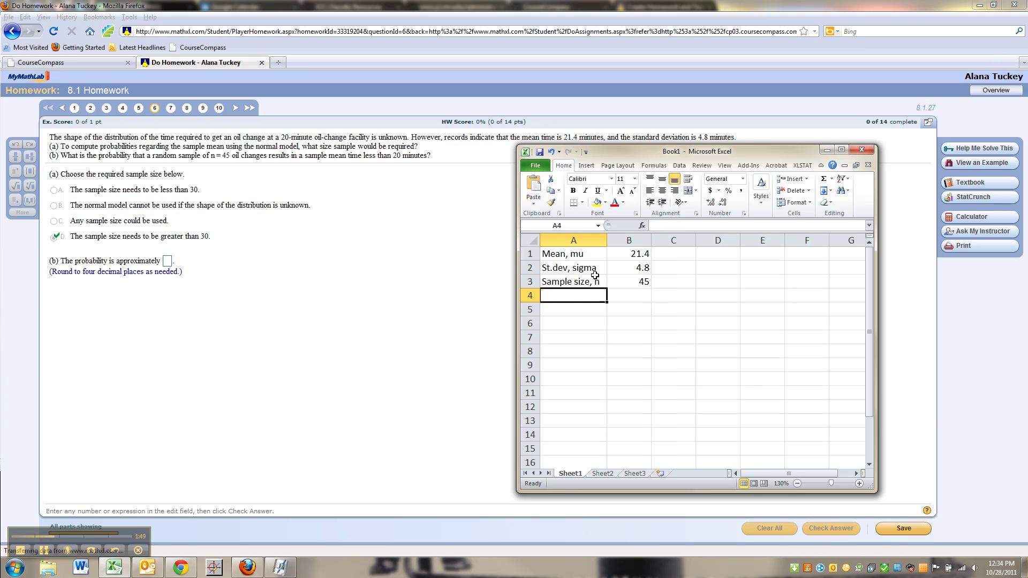
Add the label 'Standard Error, sigma/sqrt(n)' in A5 and widen column A to fit
key("Return")
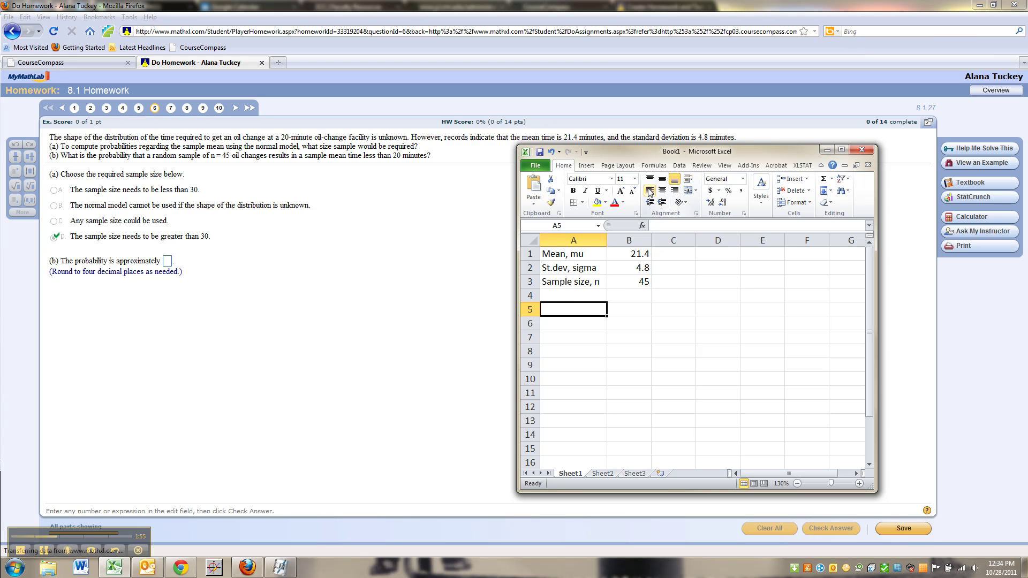
type("Standard Error,")
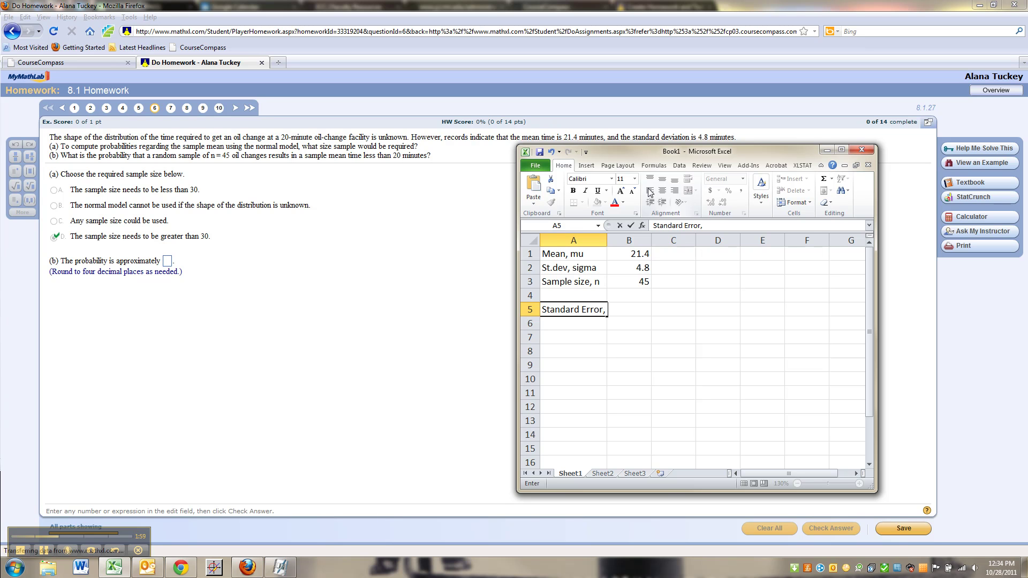
type(" sigma/sqrtt")
key("BackSpace")
type("(n)")
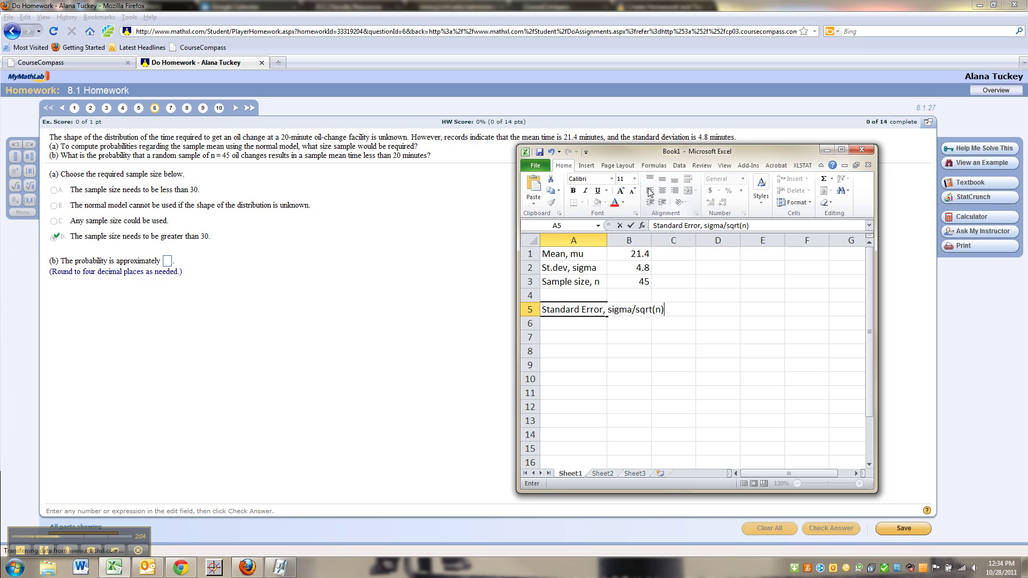
key("Tab")
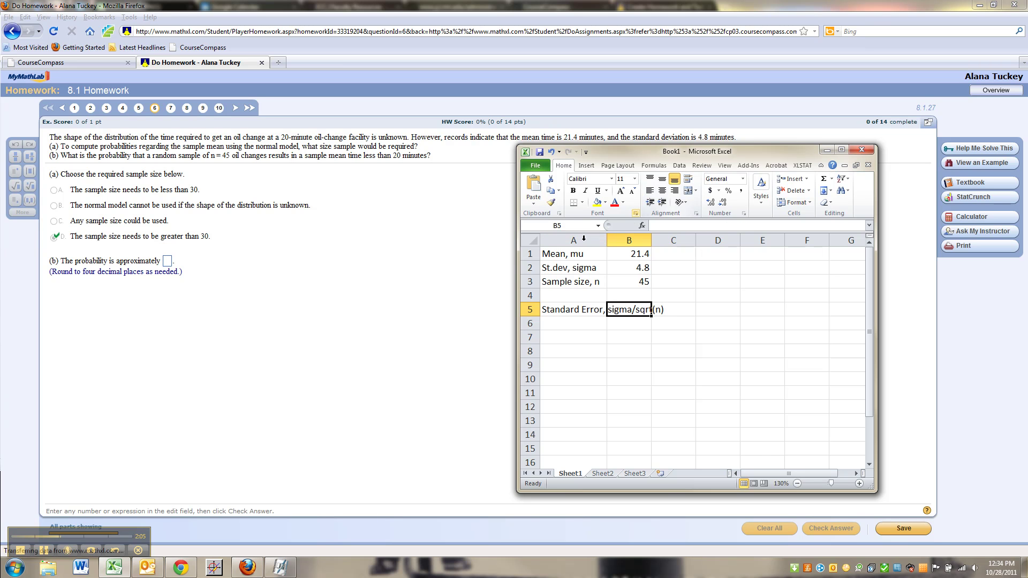
double_click(607, 241)
Make the column A row labels bold
left_click_drag(608, 254, 666, 314)
left_click(640, 321)
key("ctrl+a")
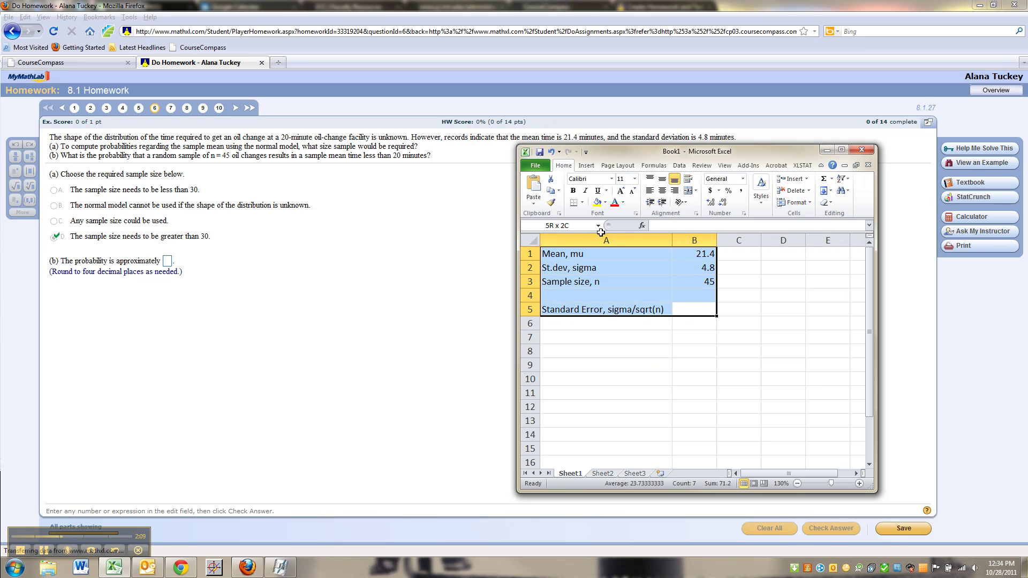
key("ctrl+b")
left_click(711, 318)
scroll(711, 319, "up", 1, "ctrl")
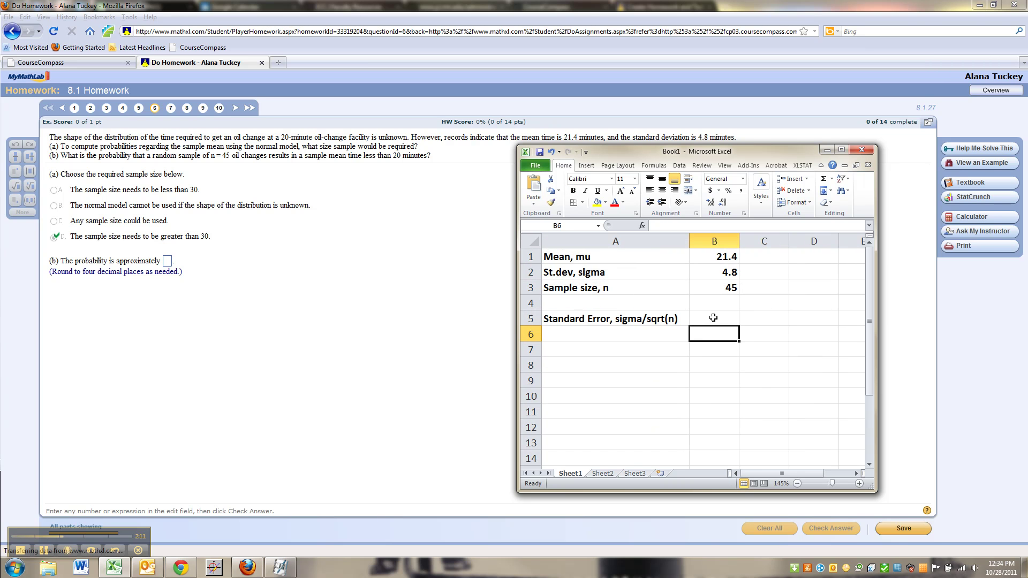
Enter =B2/SQRT(B3) in B5 for 0.715541753 and widen column B to show it
left_click(725, 317)
type("=")
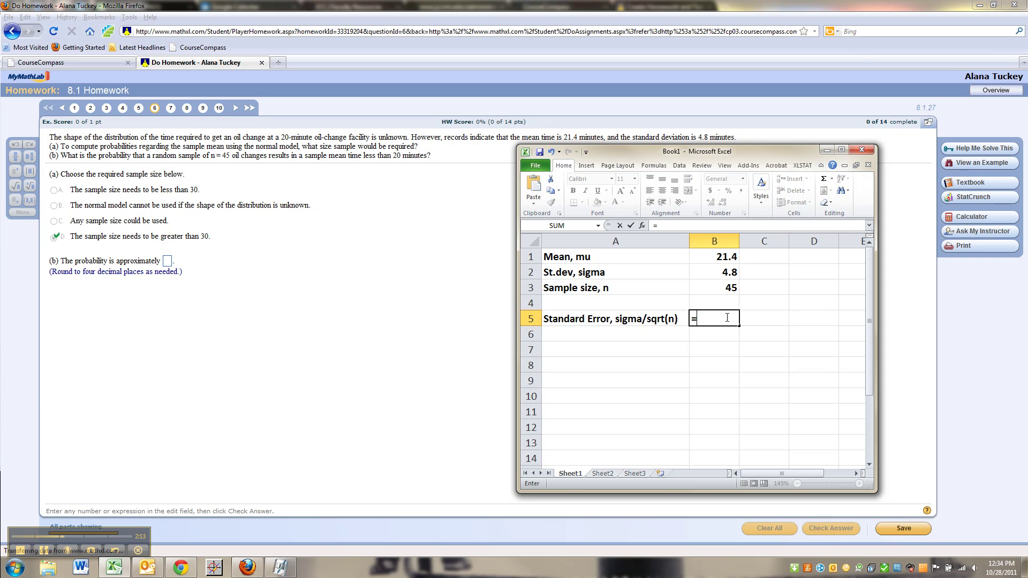
left_click(723, 272)
type("/")
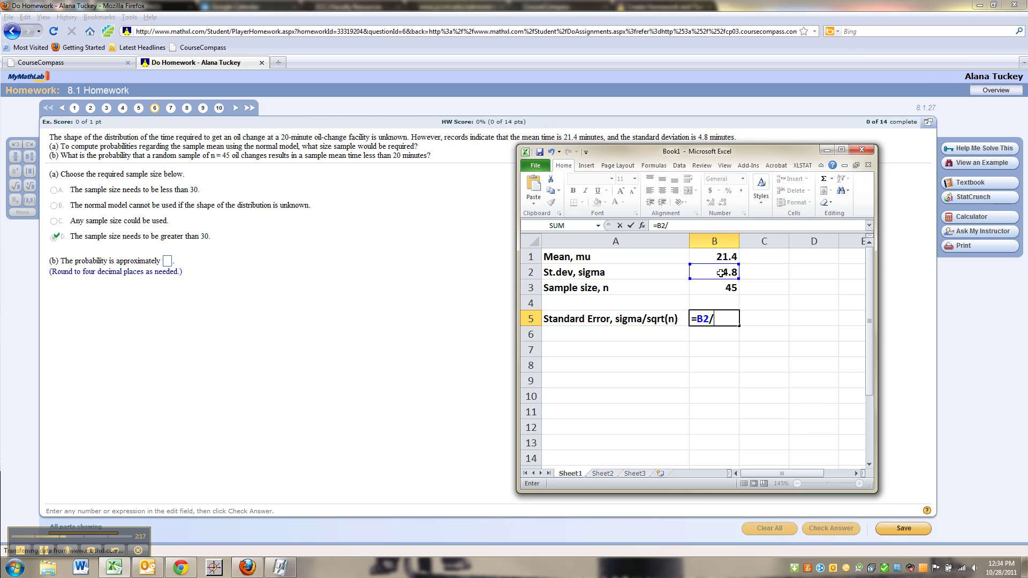
type("SQRT(")
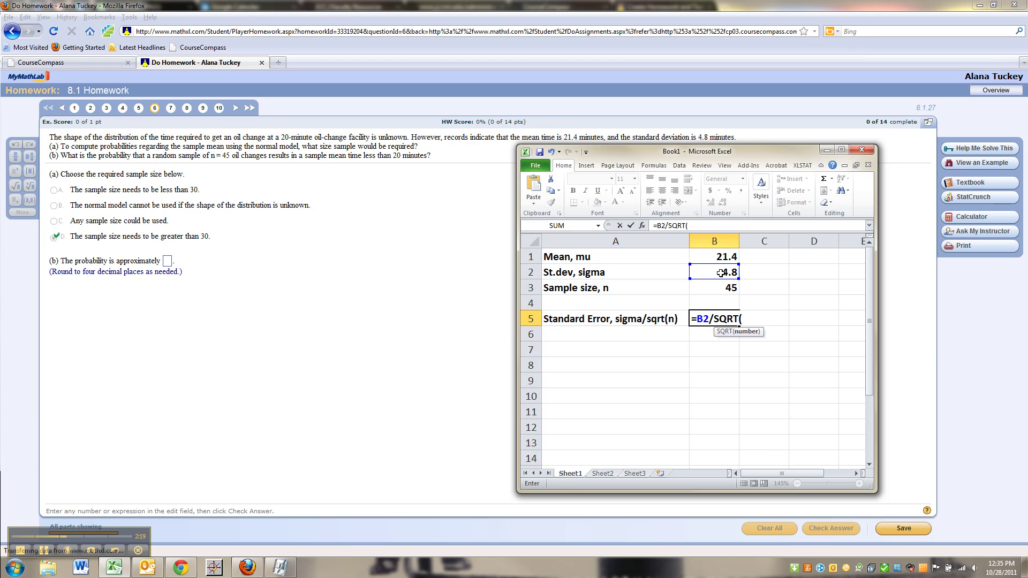
left_click(729, 287)
type(")")
key("Return")
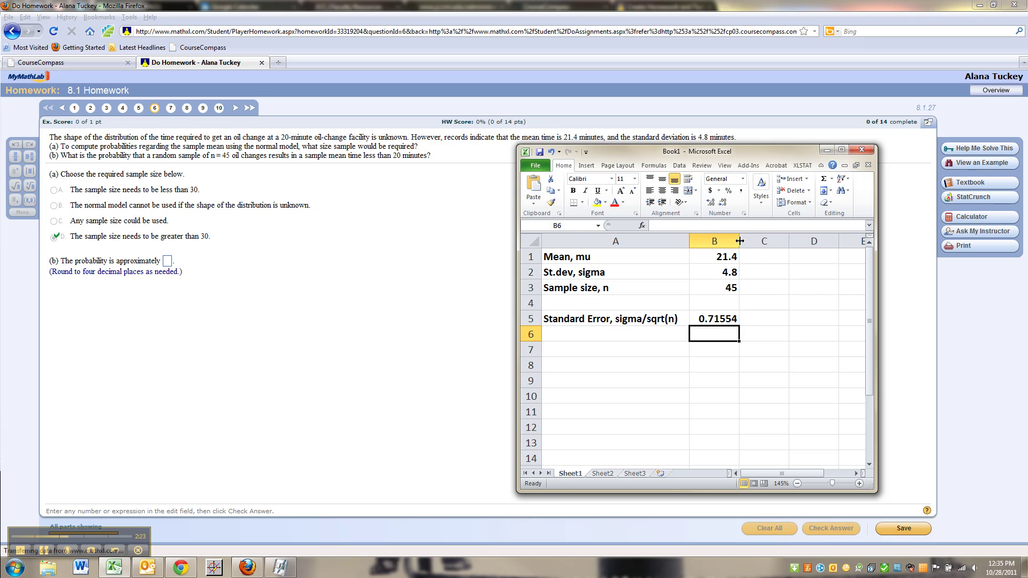
left_click_drag(738, 241, 759, 241)
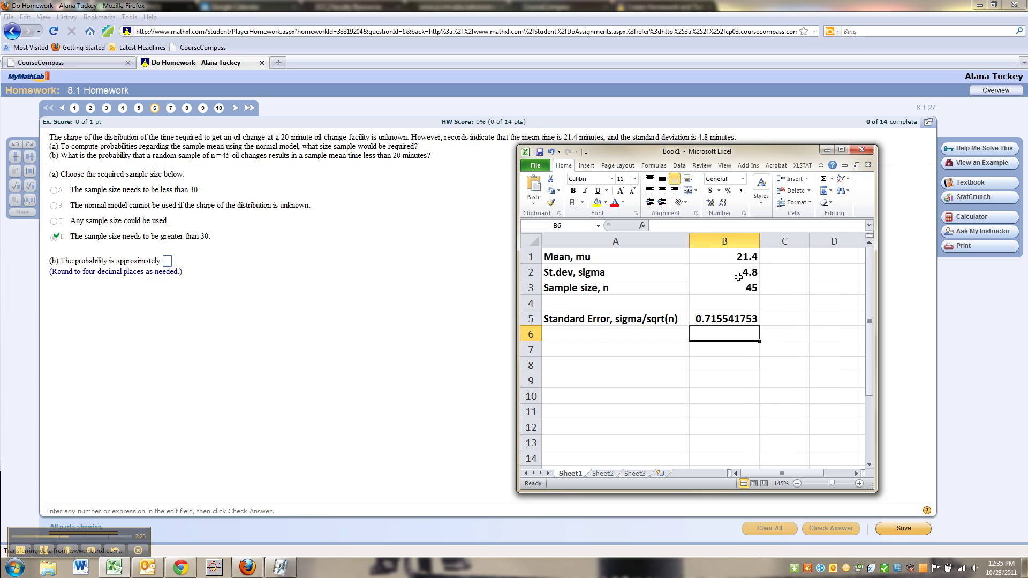
left_click(595, 338)
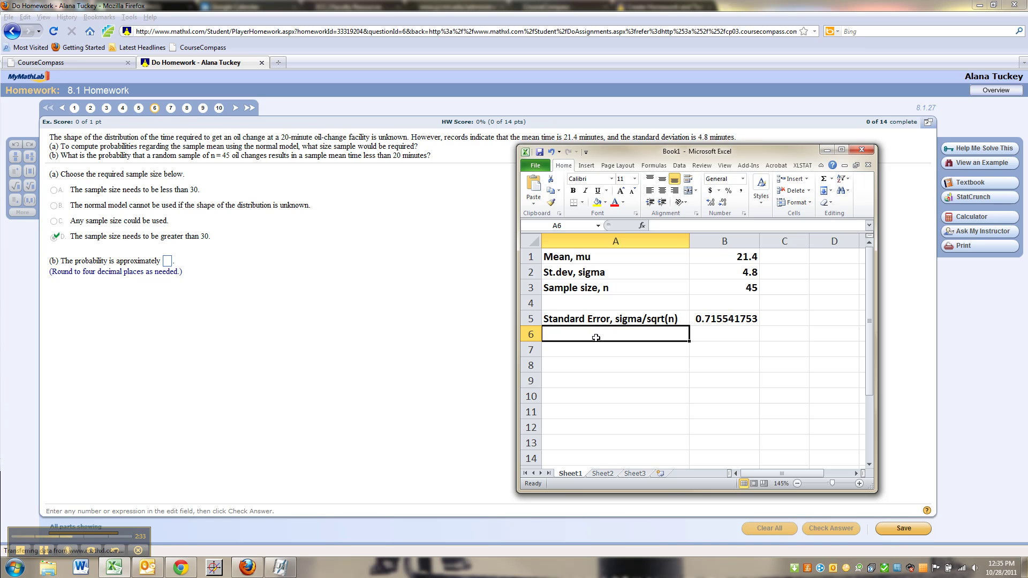
Label cell A6 as P(X<20)
type("Pro")
key("BackSpace")
key("BackSpace")
type("(X")
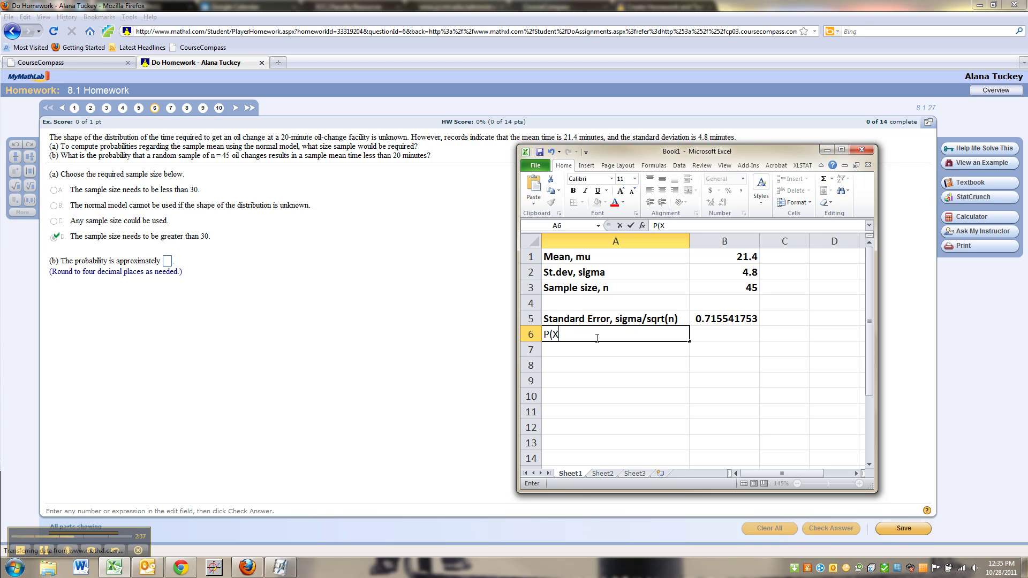
type("<20)")
key("Tab")
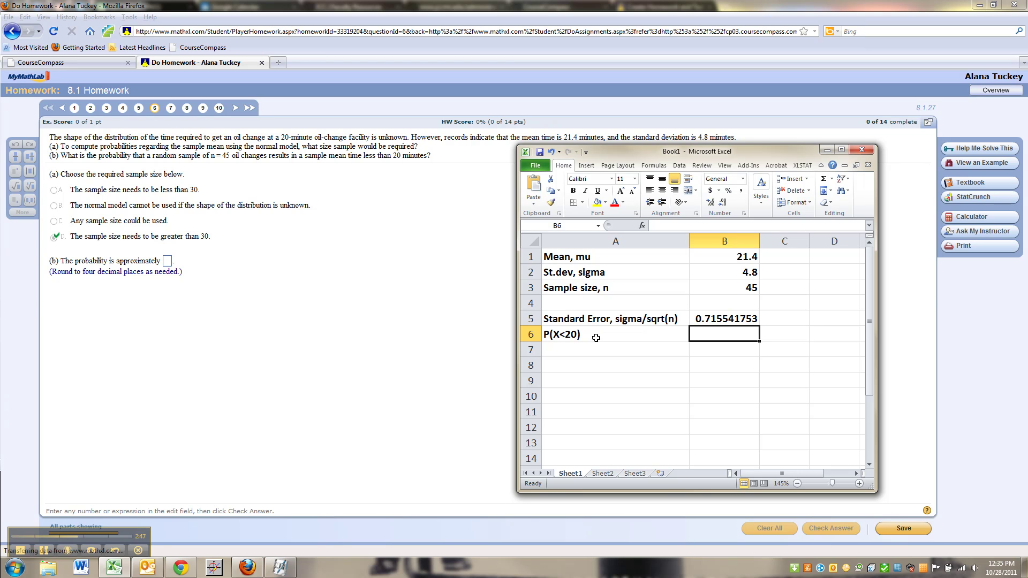
Start a NORM.DIST formula in B6 from the function suggestions
type("=NPR")
key("BackSpace")
key("BackSpace")
type("ORMD")
key("BackSpace")
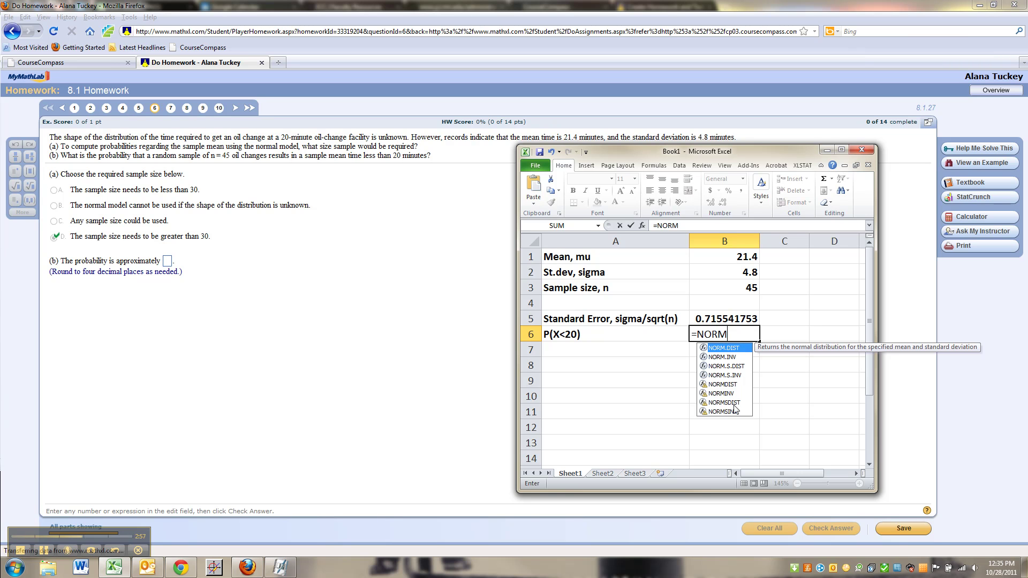
left_click(723, 384)
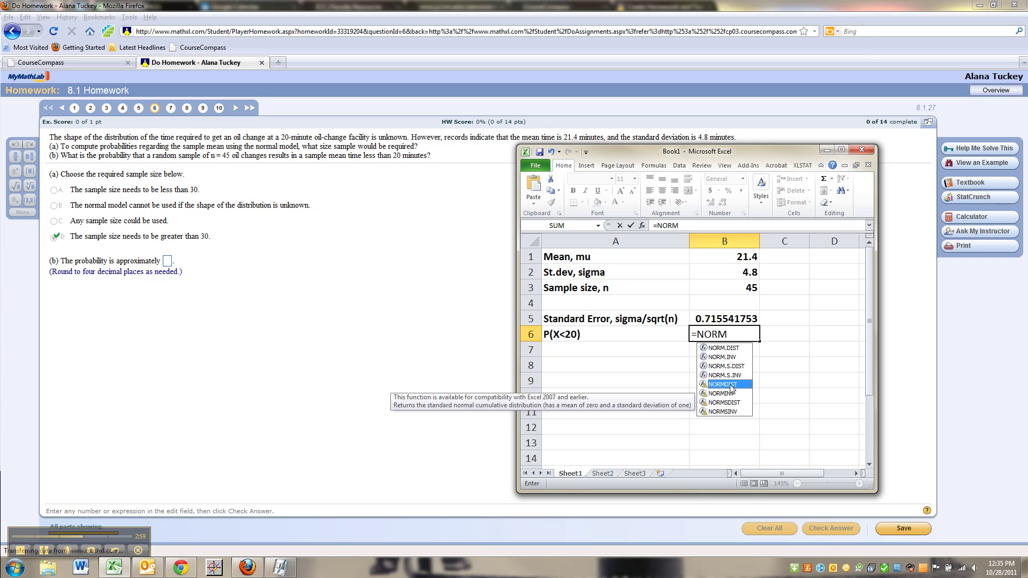
double_click(724, 383)
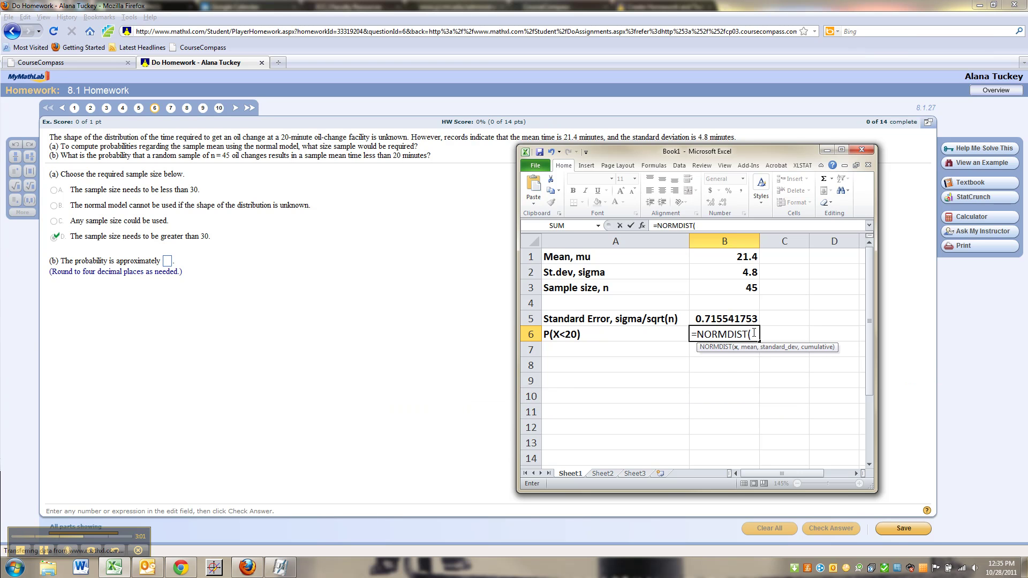
left_click(728, 335)
type(".")
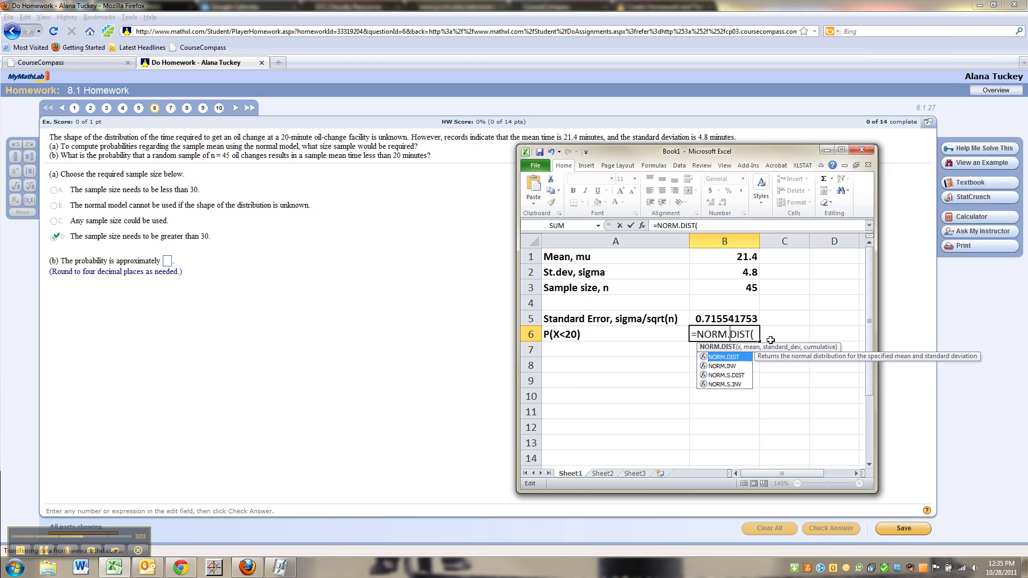
left_click(755, 334)
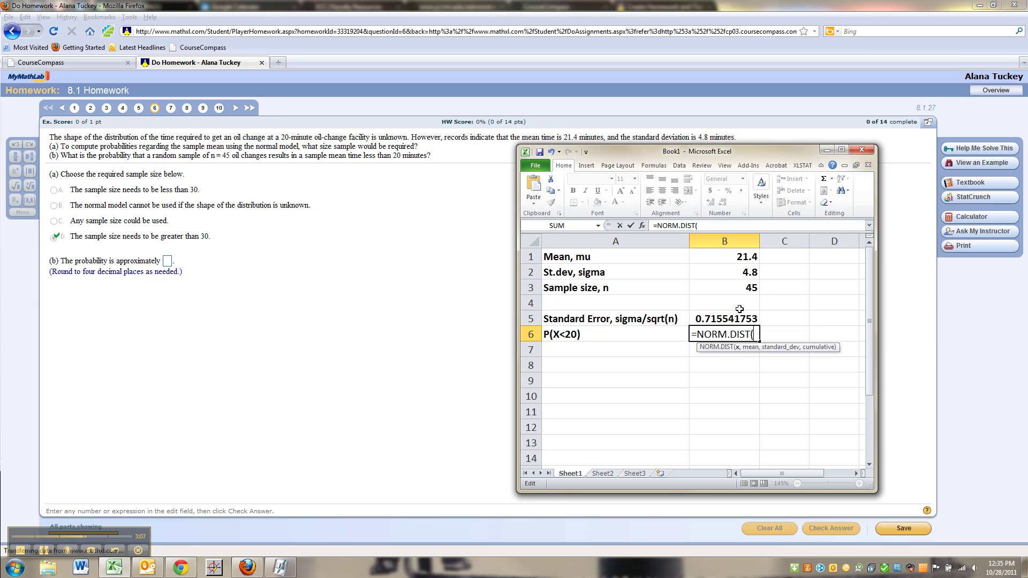
Complete B6 as =NORM.DIST(20,B1,B5,TRUE), giving 0.025199641
type("20,")
left_click(734, 257)
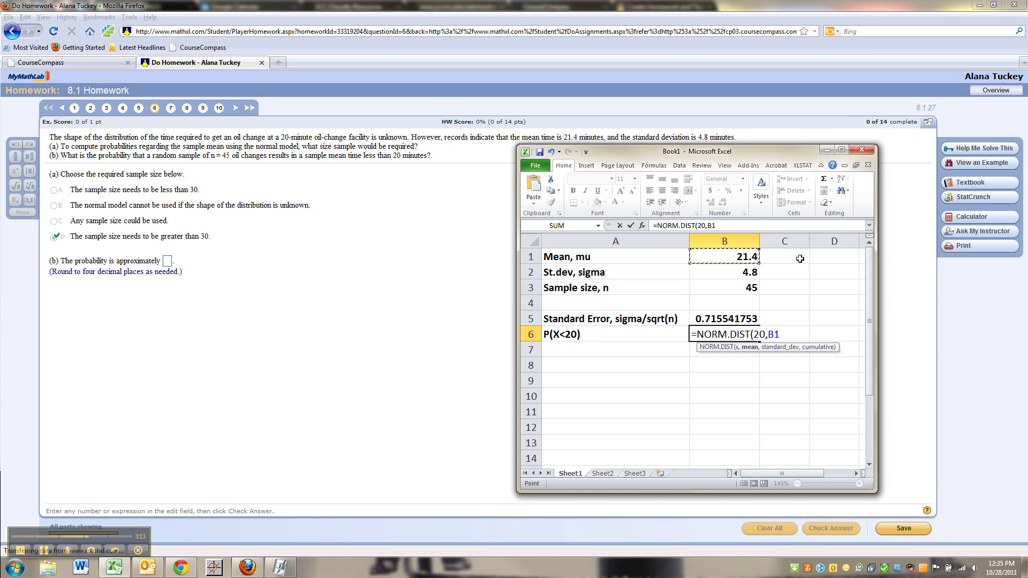
type(",")
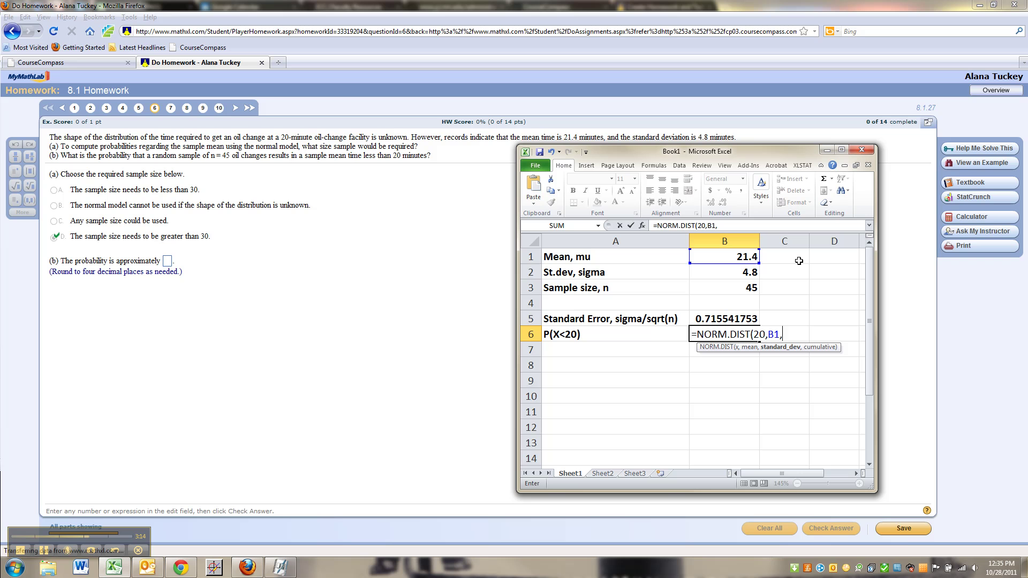
left_click(720, 317)
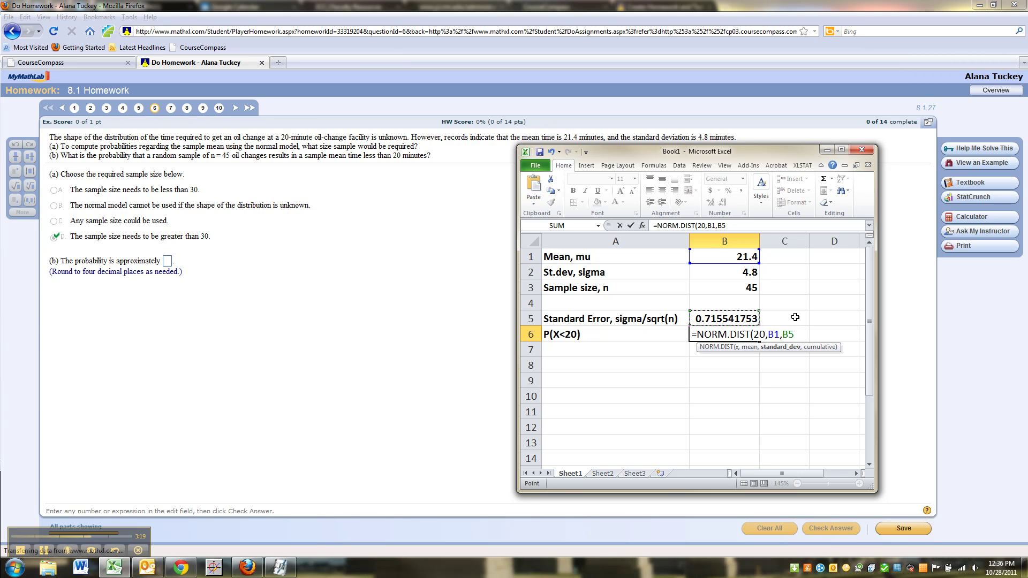
type(",TR")
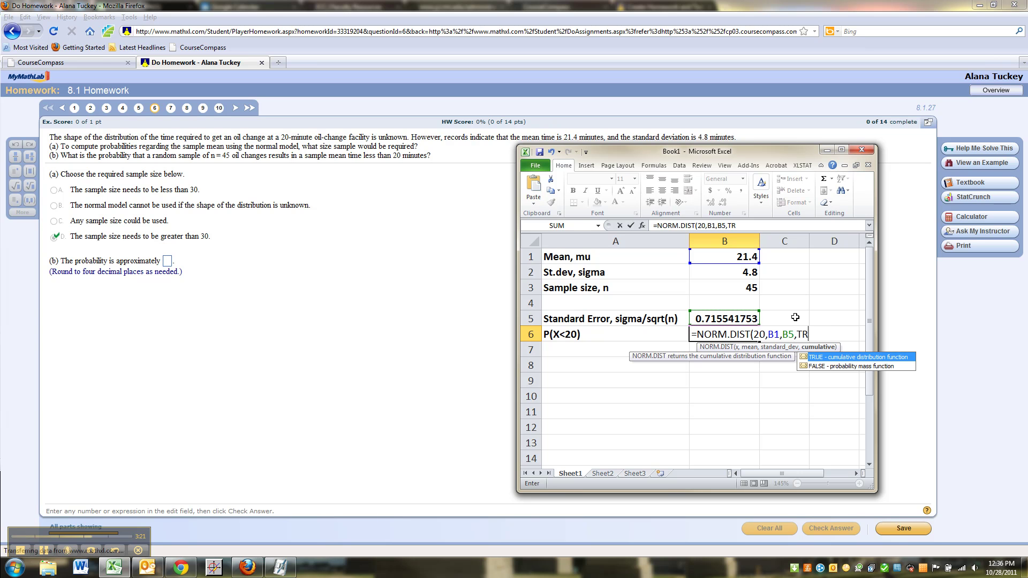
type("UE)")
key("Return")
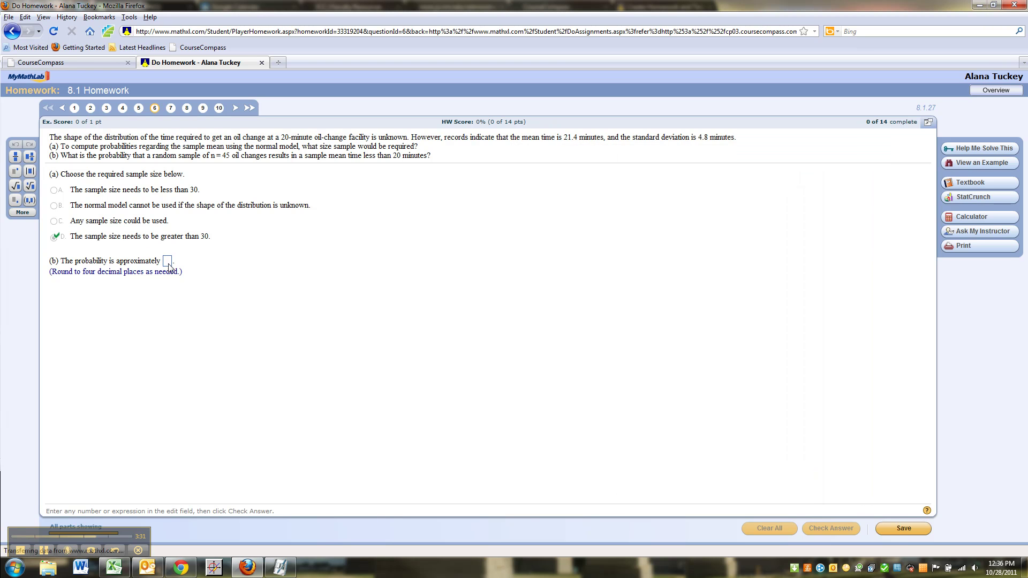
Enter 0.0252 as the part (b) probability and submit it for checking
type("0.0252")
key("Return")
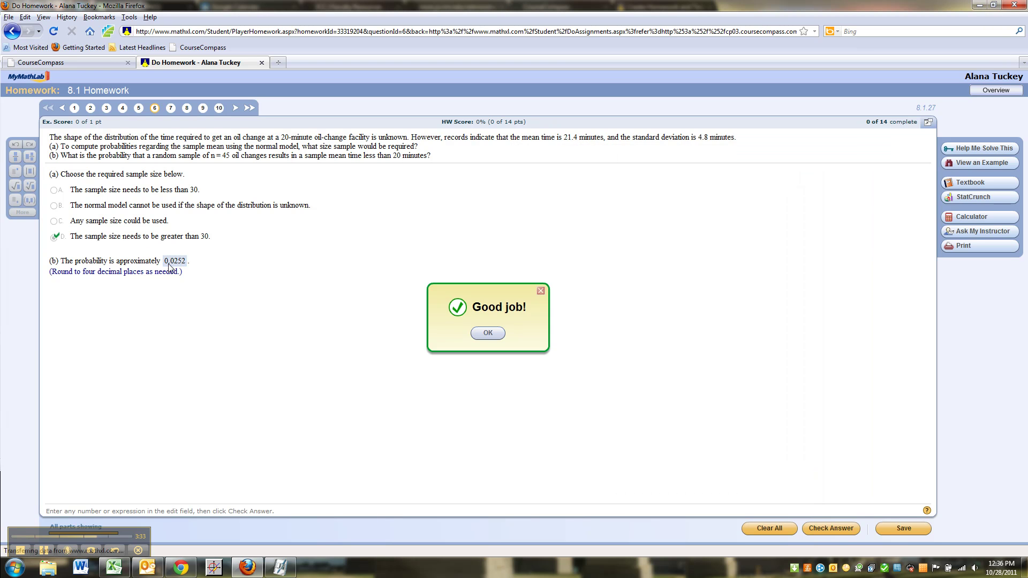